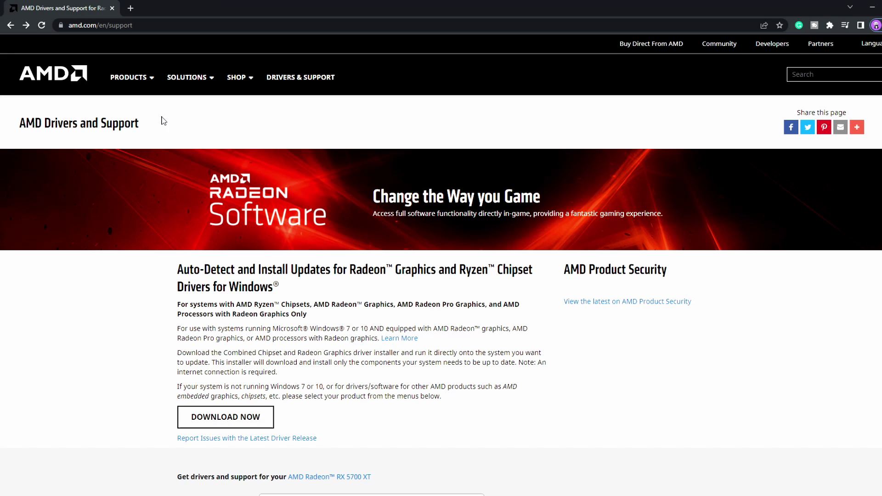
Highlight the AMD Drivers and Support and Auto-Detect and Install Updates headings.
{"action": "left_click_drag", "start_coordinate": [156, 123], "coordinate": [8, 127]}
{"action": "left_click", "coordinate": [146, 133]}
{"action": "left_click_drag", "start_coordinate": [176, 272], "coordinate": [418, 289]}
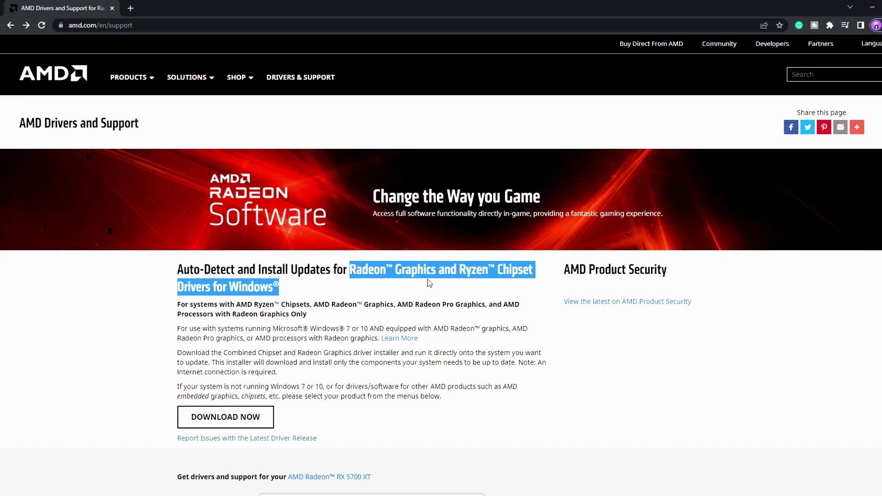
{"action": "left_click", "coordinate": [324, 289]}
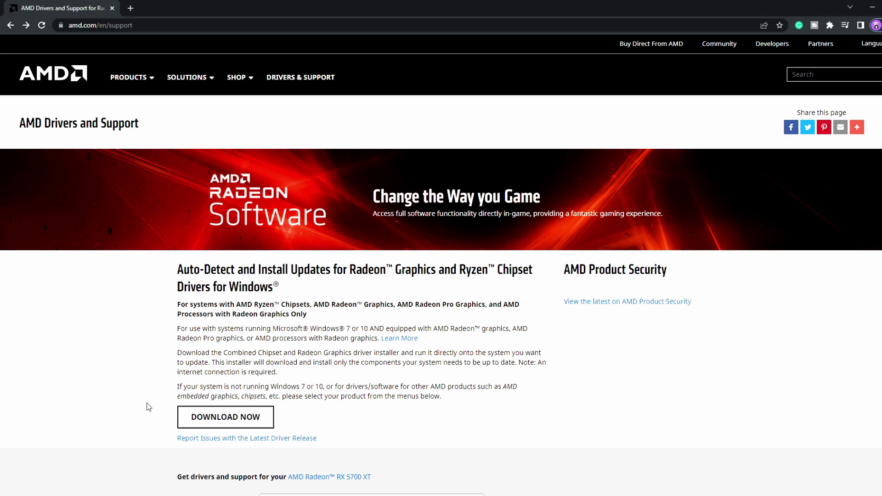
Select Graphics > AMD Radeon 5700 Series > RX 5700 Series > RX 5700 XT and submit.
{"action": "scroll", "coordinate": [148, 404], "scroll_direction": "down", "scroll_amount": 3}
{"action": "scroll", "coordinate": [192, 245], "scroll_direction": "down", "scroll_amount": 1}
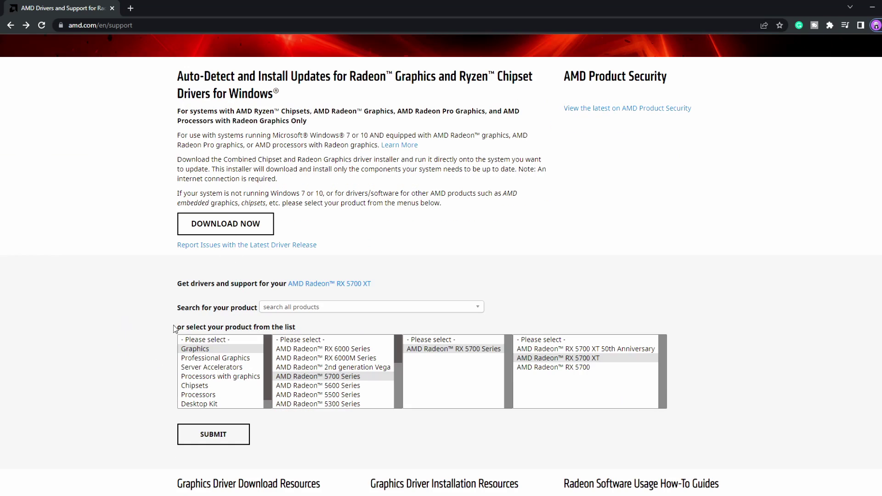
{"action": "left_click", "coordinate": [321, 377]}
{"action": "left_click", "coordinate": [464, 352]}
{"action": "left_click", "coordinate": [593, 358]}
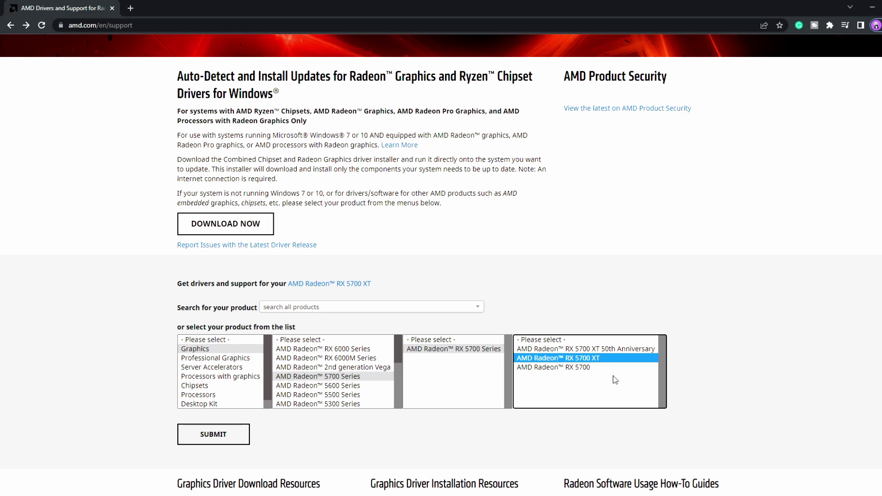
{"action": "scroll", "coordinate": [439, 368], "scroll_direction": "down", "scroll_amount": 1}
{"action": "left_click", "coordinate": [213, 386]}
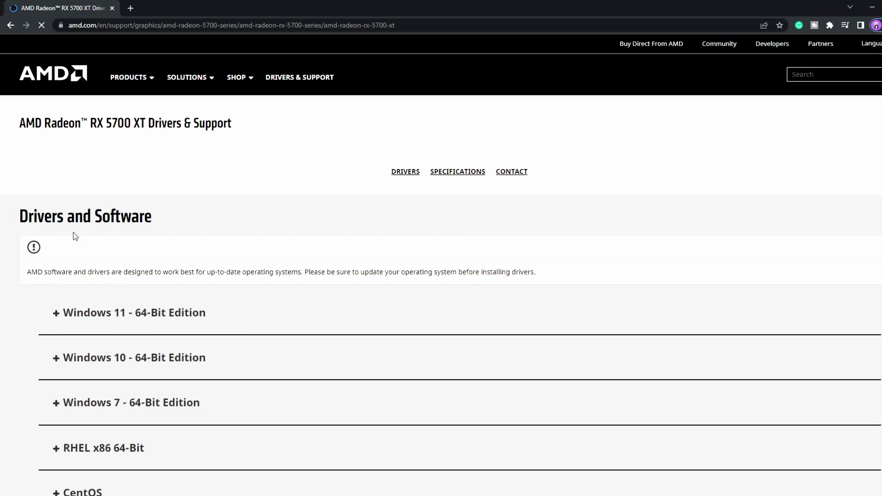
Expand the Windows 10 64-Bit Edition downloads to show Adrenalin 22.2.1.
{"action": "scroll", "coordinate": [46, 275], "scroll_direction": "down", "scroll_amount": 2}
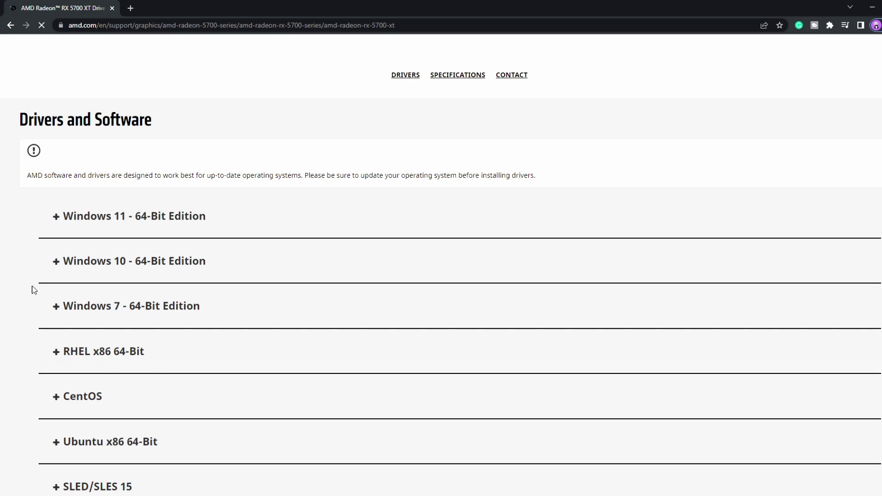
{"action": "scroll", "coordinate": [159, 422], "scroll_direction": "down", "scroll_amount": 3}
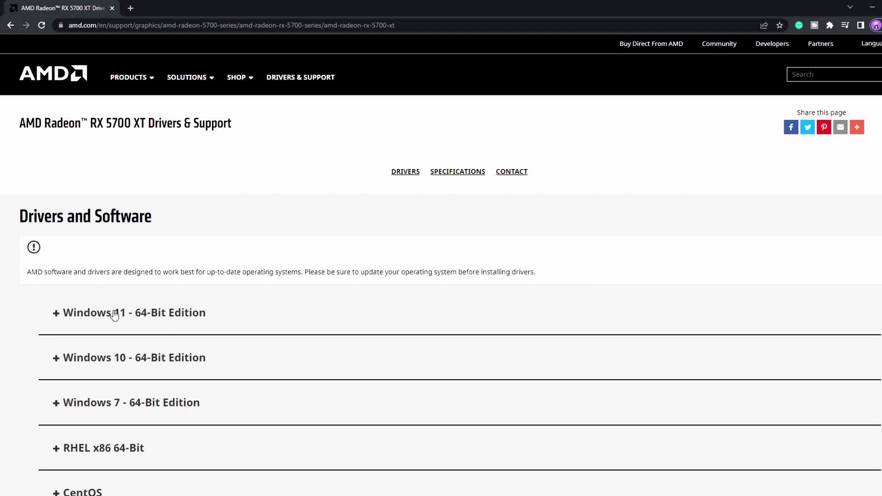
{"action": "left_click", "coordinate": [100, 359]}
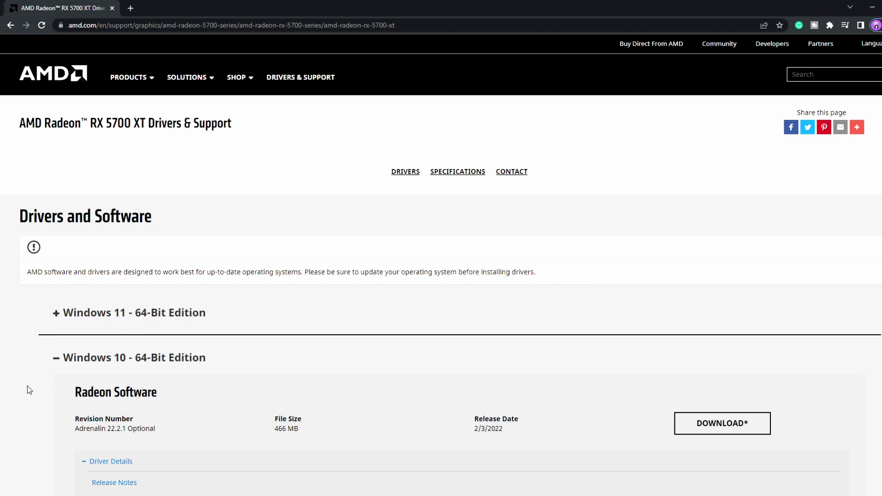
{"action": "scroll", "coordinate": [28, 388], "scroll_direction": "down", "scroll_amount": 1}
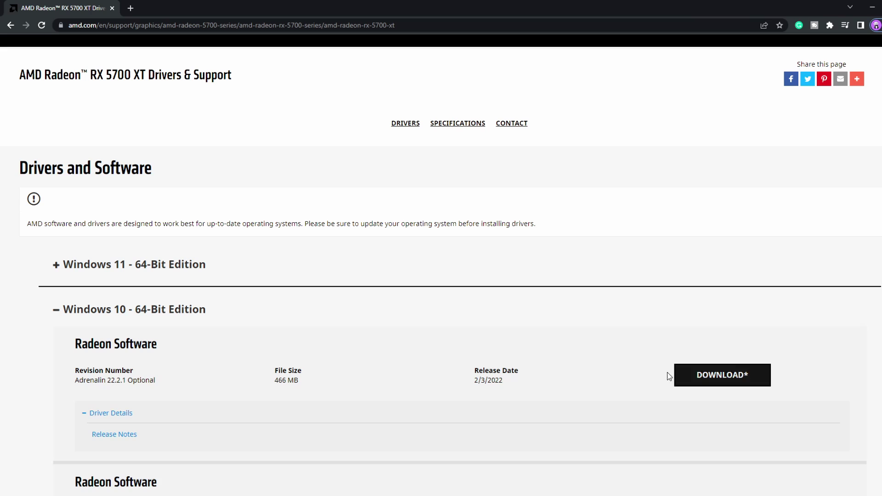
{"action": "scroll", "coordinate": [163, 294], "scroll_direction": "up", "scroll_amount": 1}
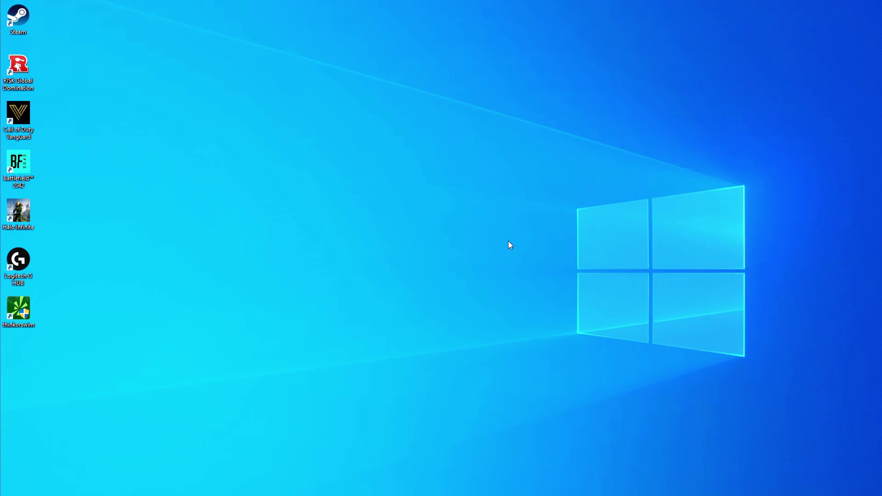
{"action": "right_click", "coordinate": [441, 224]}
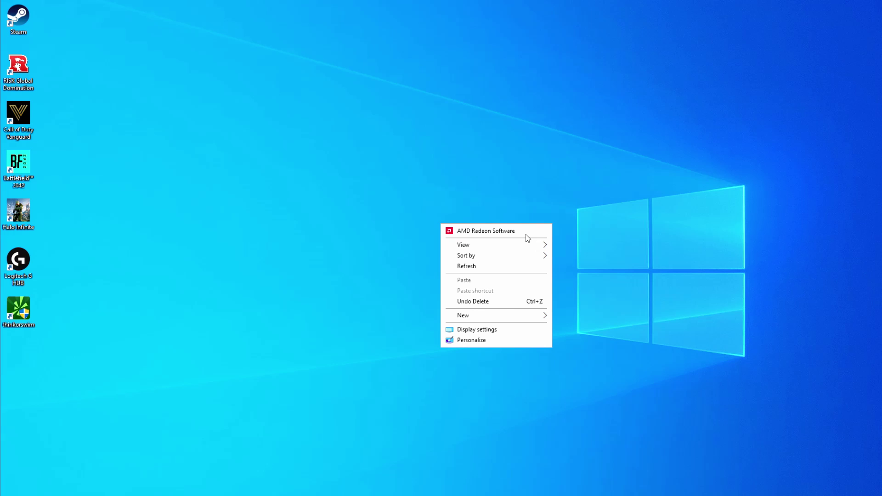
{"action": "left_click", "coordinate": [278, 296]}
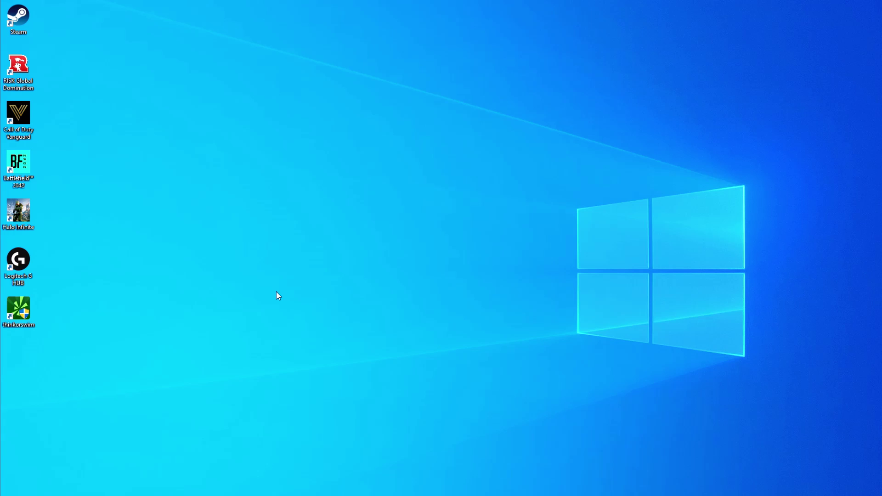
Find Game Mode through a 'game' search, confirm its toggle is On, and close Settings.
{"action": "key", "text": "super"}
{"action": "type", "text": "game"}
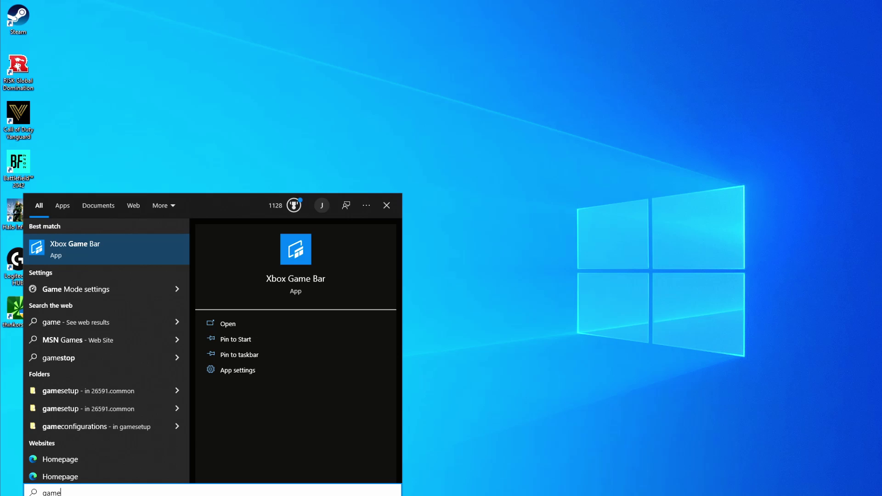
{"action": "left_click", "coordinate": [91, 293]}
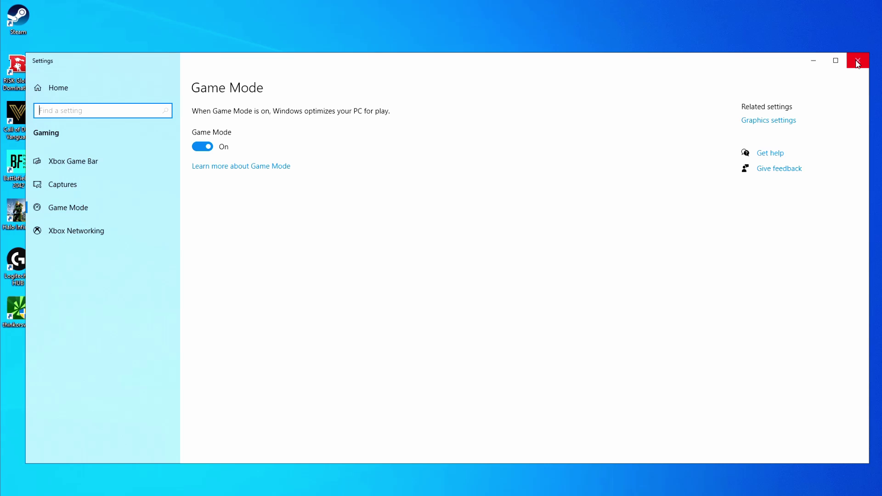
{"action": "left_click", "coordinate": [857, 63]}
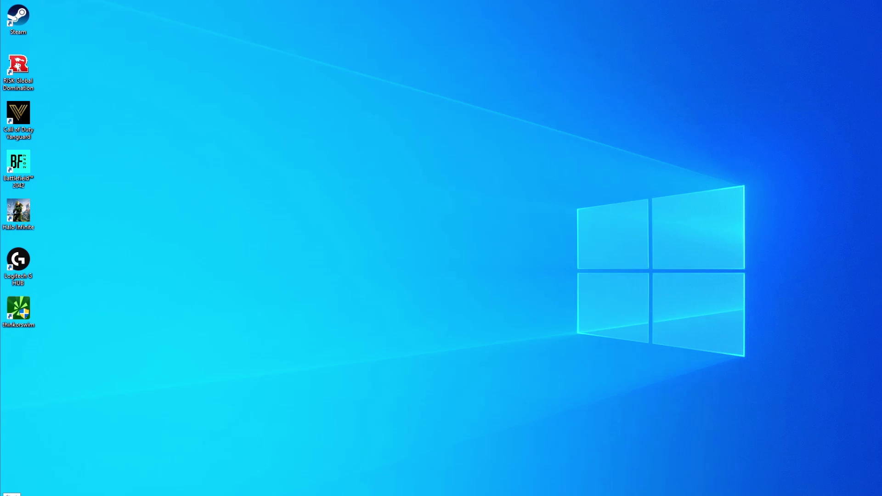
Open the advanced power settings for the High performance plan.
{"action": "left_click", "coordinate": [11, 495]}
{"action": "type", "text": "powe"}
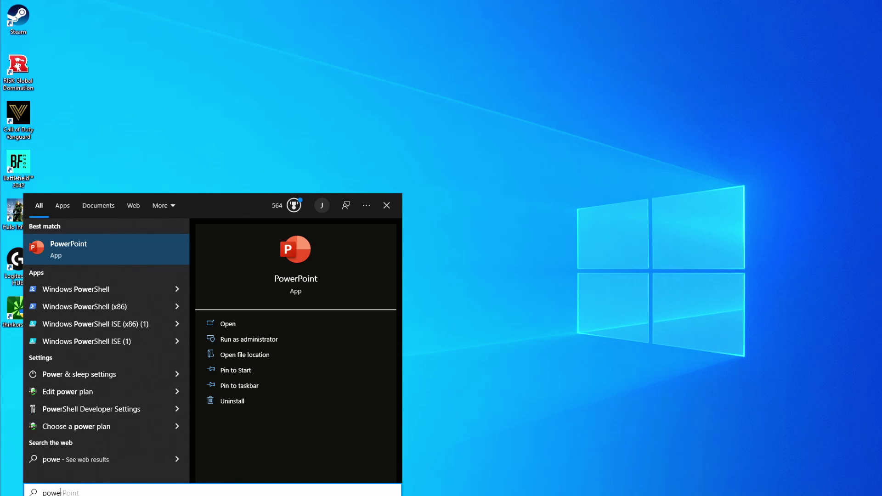
{"action": "type", "text": "r plan"}
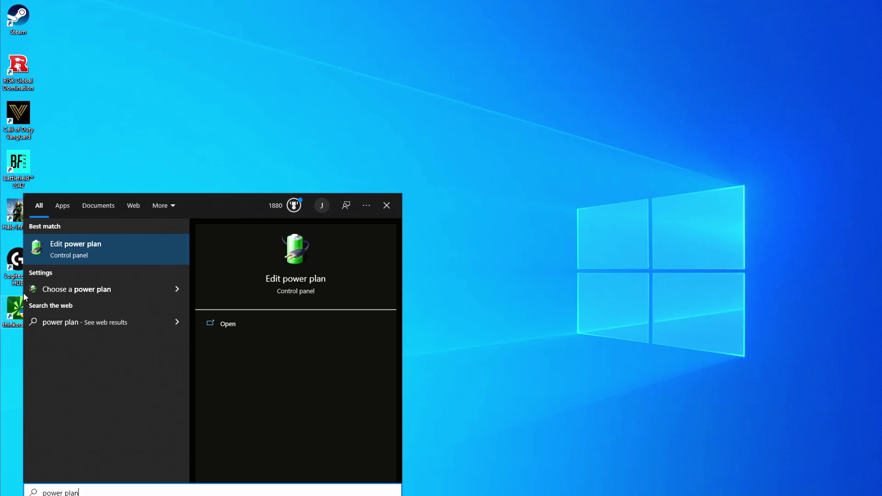
{"action": "left_click", "coordinate": [129, 247]}
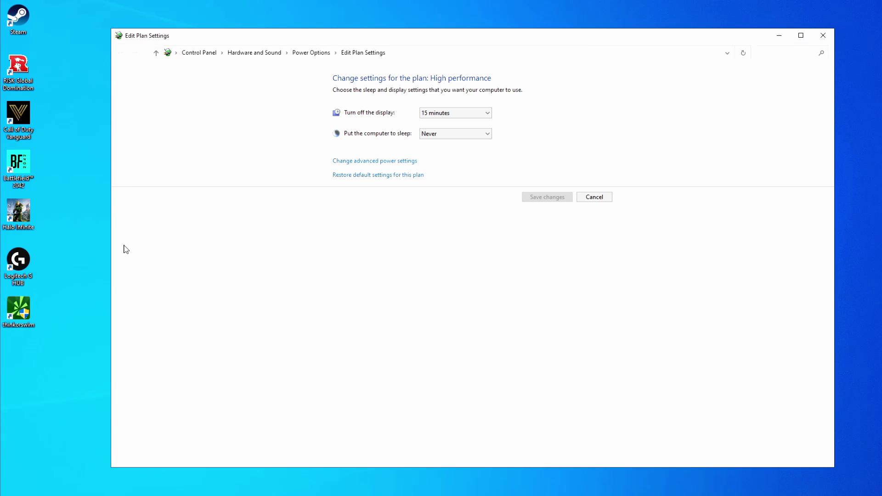
{"action": "left_click", "coordinate": [375, 162]}
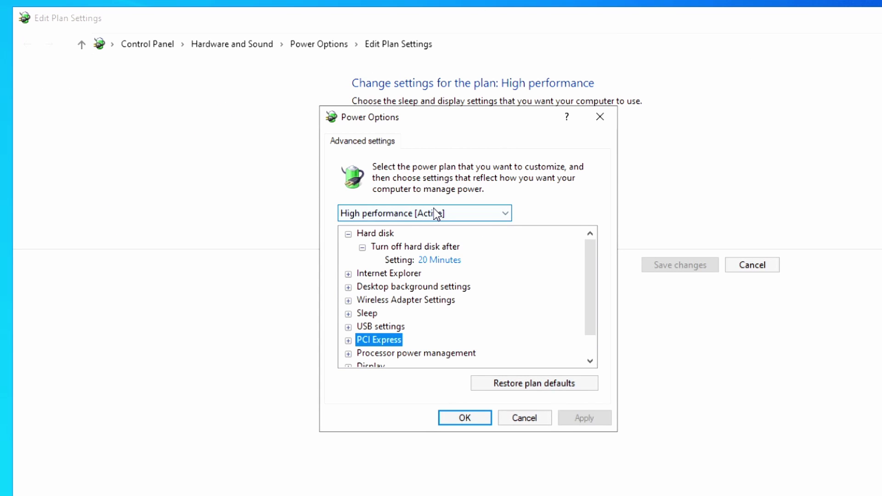
{"action": "left_click", "coordinate": [412, 213]}
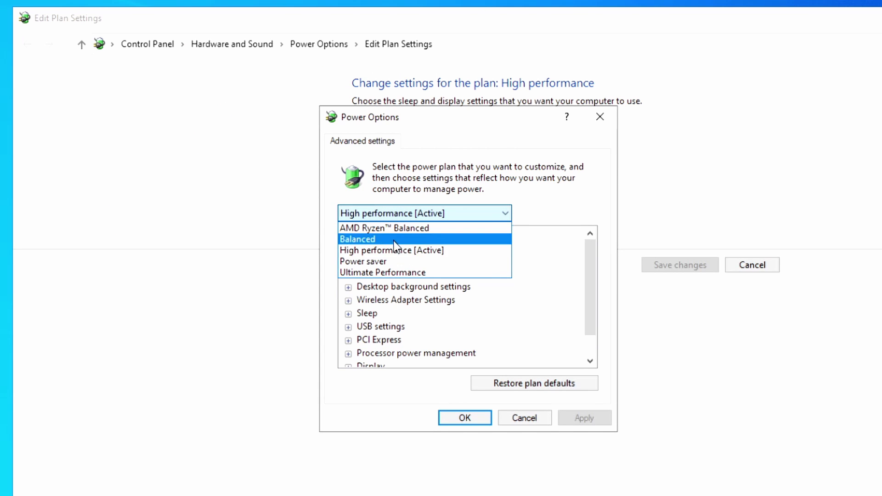
{"action": "left_click", "coordinate": [421, 250]}
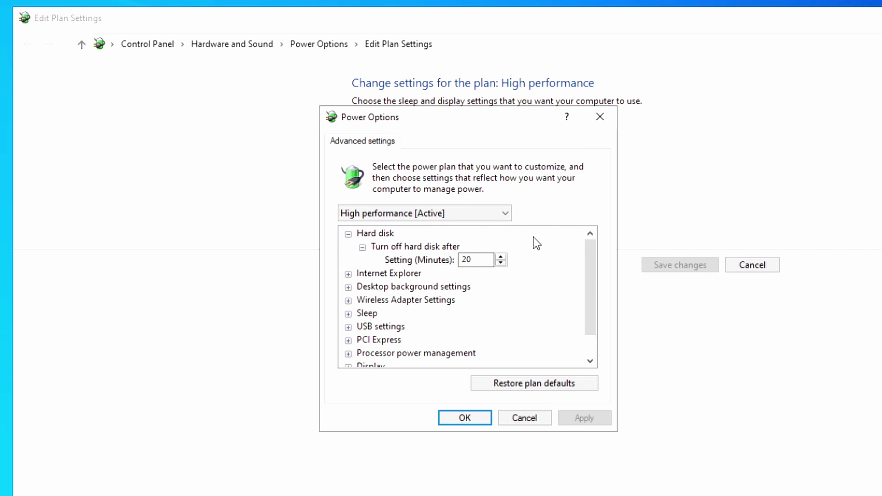
Set PCI Express Link State Power Management to Off.
{"action": "scroll", "coordinate": [443, 305], "scroll_direction": "down", "scroll_amount": 1}
{"action": "left_click", "coordinate": [349, 316]}
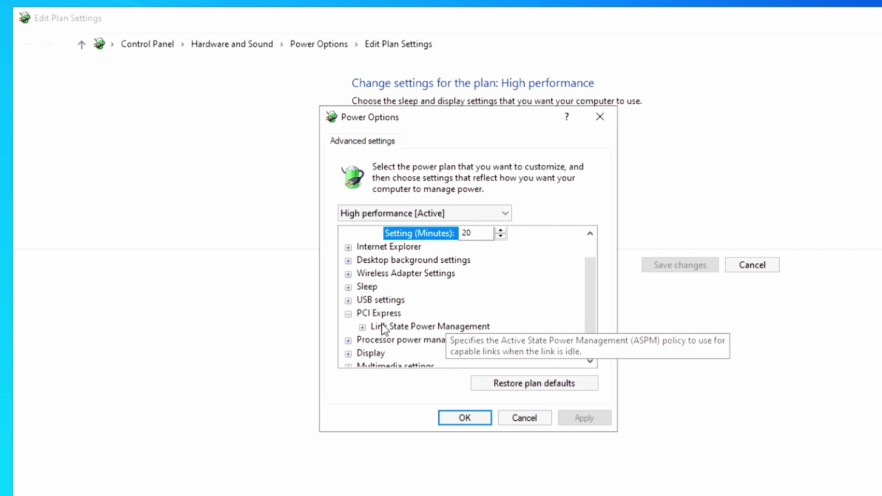
{"action": "left_click", "coordinate": [366, 326]}
{"action": "left_click", "coordinate": [365, 327]}
{"action": "left_click", "coordinate": [406, 341]}
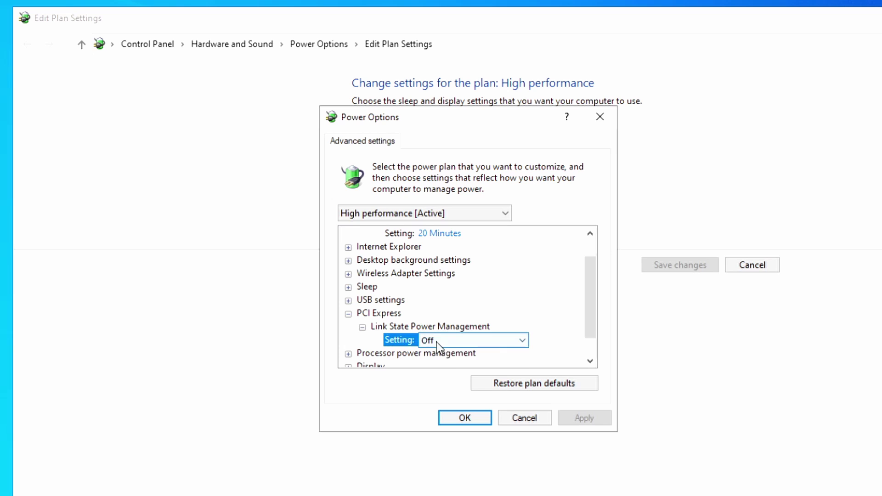
{"action": "left_click", "coordinate": [460, 341]}
{"action": "left_click", "coordinate": [480, 329]}
{"action": "scroll", "coordinate": [480, 330], "scroll_direction": "down", "scroll_amount": 1}
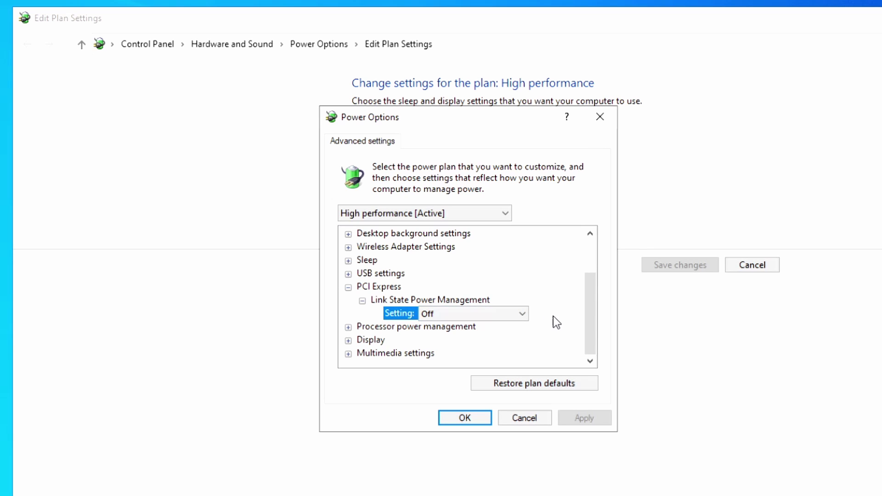
{"action": "scroll", "coordinate": [553, 317], "scroll_direction": "up", "scroll_amount": 2}
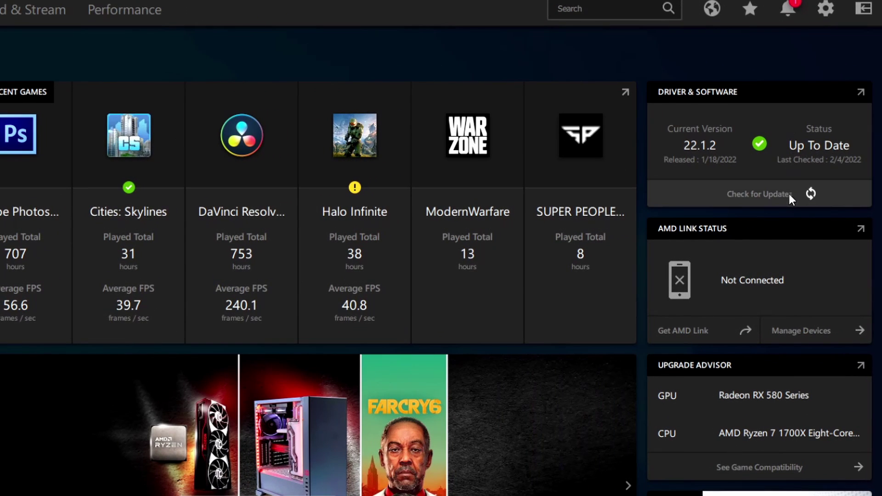
Check for updates and download Radeon driver 22.2.1.
{"action": "left_click", "coordinate": [790, 194]}
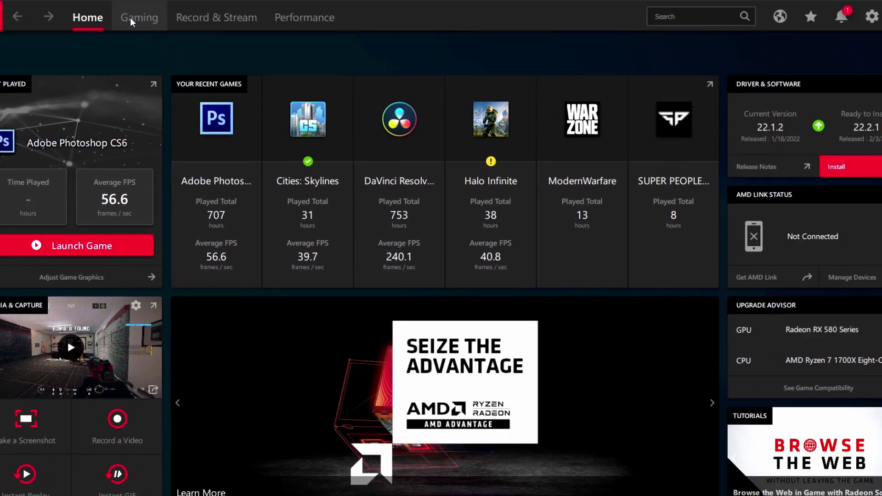
Open Global Graphics from the Gaming page and look over its settings.
{"action": "left_click", "coordinate": [131, 16]}
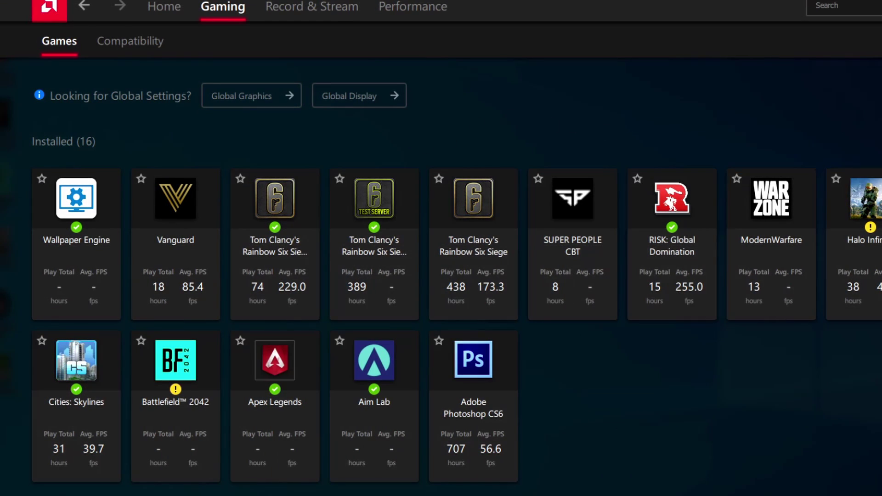
{"action": "left_click", "coordinate": [262, 98]}
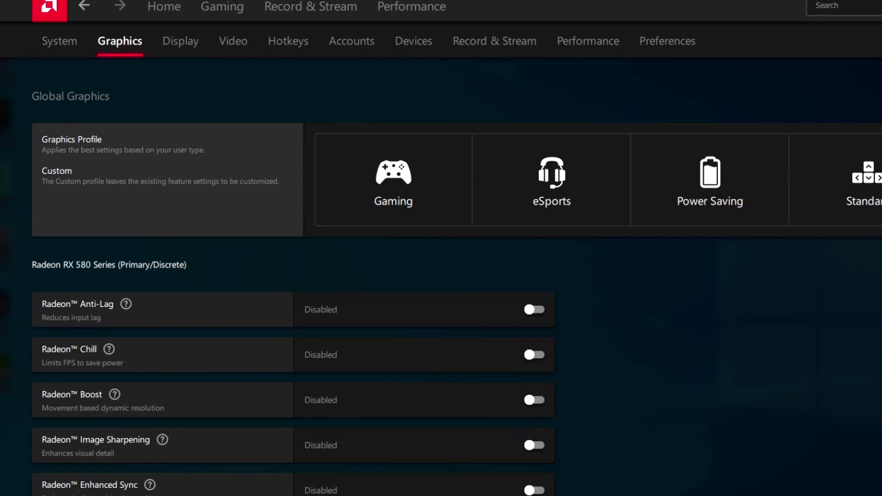
{"action": "scroll", "coordinate": [295, 276], "scroll_direction": "down", "scroll_amount": 10}
{"action": "scroll", "coordinate": [294, 276], "scroll_direction": "up", "scroll_amount": 10}
Enable Radeon Anti-Lag and Radeon Image Sharpening, then bring Sharpness down to 30%.
{"action": "left_click", "coordinate": [530, 310]}
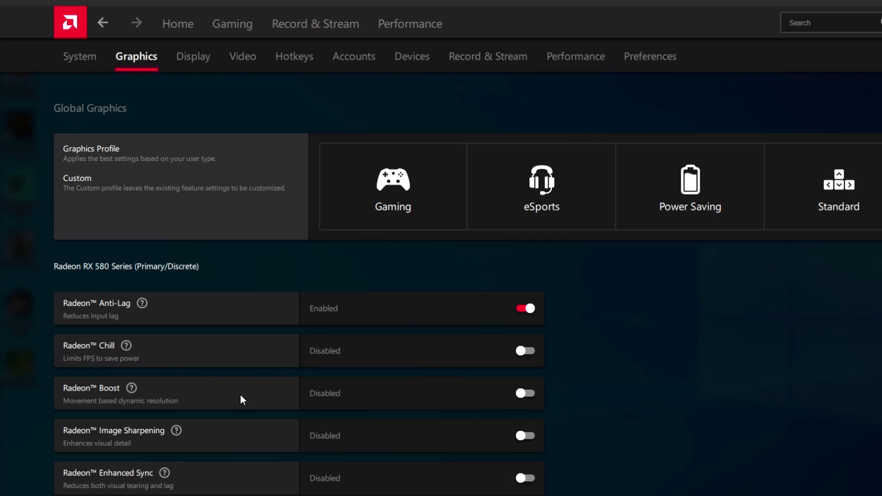
{"action": "left_click", "coordinate": [526, 435]}
{"action": "mouse_move", "coordinate": [492, 475]}
{"action": "left_mouse_down"}
{"action": "mouse_move", "coordinate": [407, 476]}
{"action": "mouse_move", "coordinate": [566, 470]}
{"action": "mouse_move", "coordinate": [504, 472]}
{"action": "left_mouse_up"}
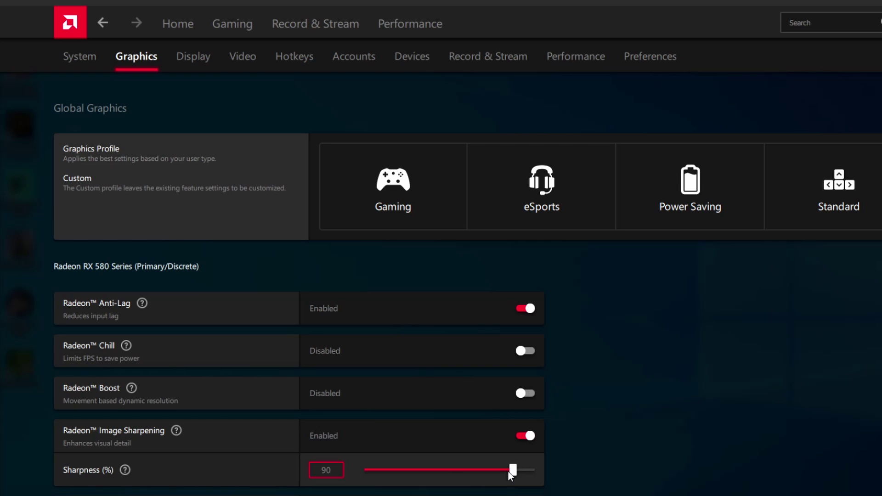
{"action": "left_click_drag", "start_coordinate": [511, 475], "coordinate": [417, 471]}
{"action": "left_click", "coordinate": [512, 474]}
{"action": "left_click", "coordinate": [465, 474]}
{"action": "left_click", "coordinate": [479, 473]}
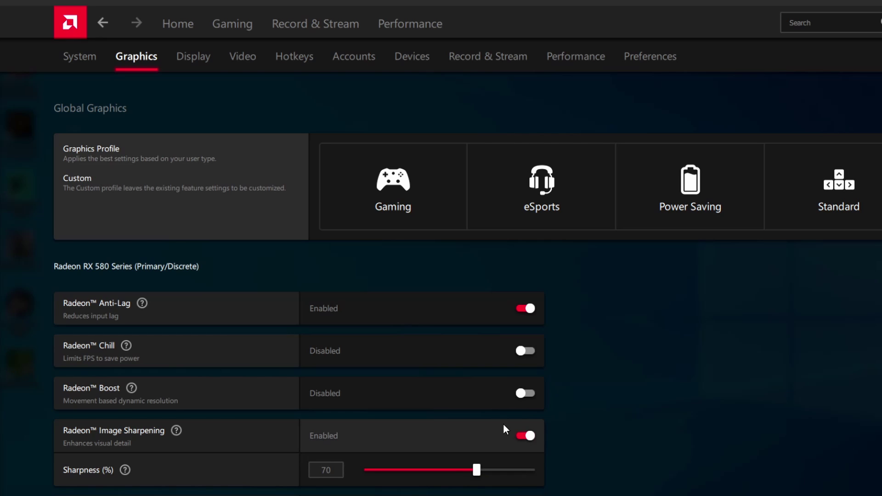
{"action": "left_click_drag", "start_coordinate": [467, 471], "coordinate": [404, 470]}
{"action": "scroll", "coordinate": [296, 398], "scroll_direction": "down", "scroll_amount": 1}
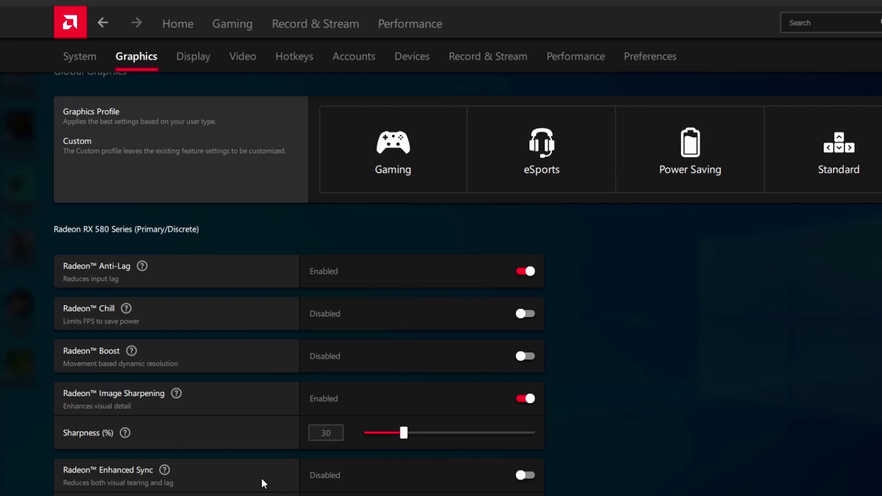
{"action": "scroll", "coordinate": [262, 480], "scroll_direction": "down", "scroll_amount": 2}
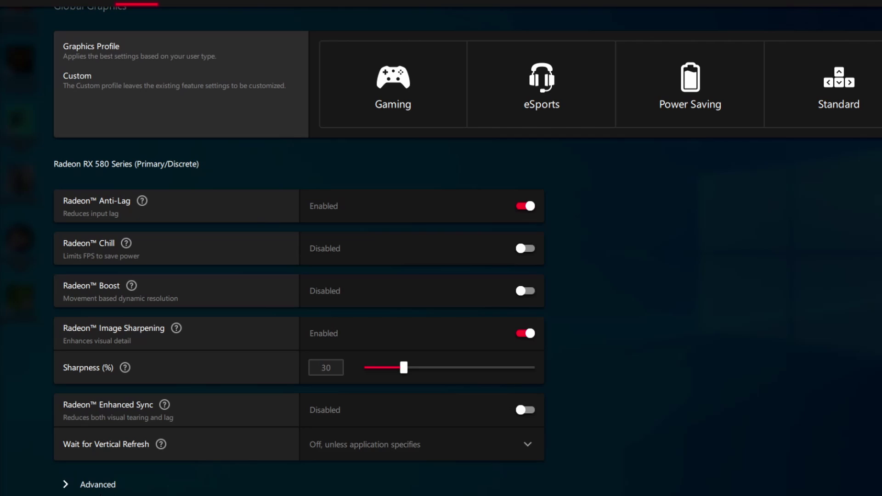
Expand the Advanced section to show Anti-Aliasing, Anisotropic Filtering and Texture Filtering Quality.
{"action": "left_click", "coordinate": [79, 484]}
{"action": "scroll", "coordinate": [376, 410], "scroll_direction": "down", "scroll_amount": 5}
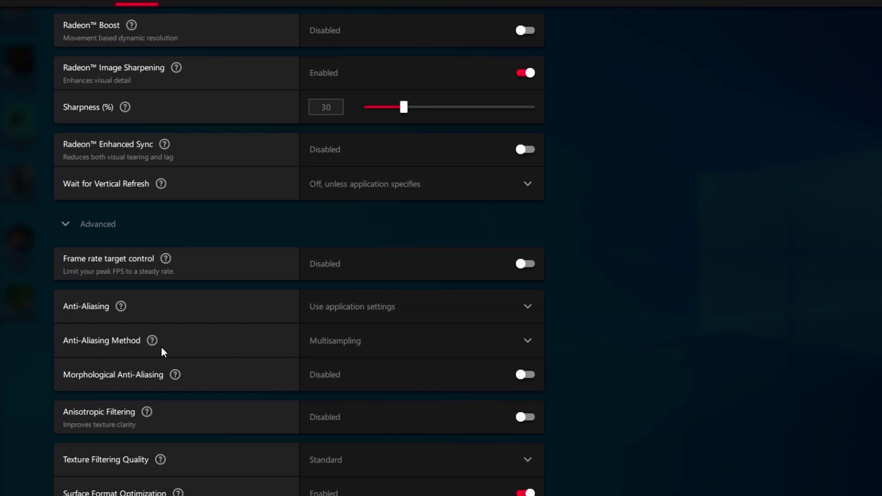
{"action": "left_click", "coordinate": [403, 342]}
{"action": "left_click", "coordinate": [368, 373]}
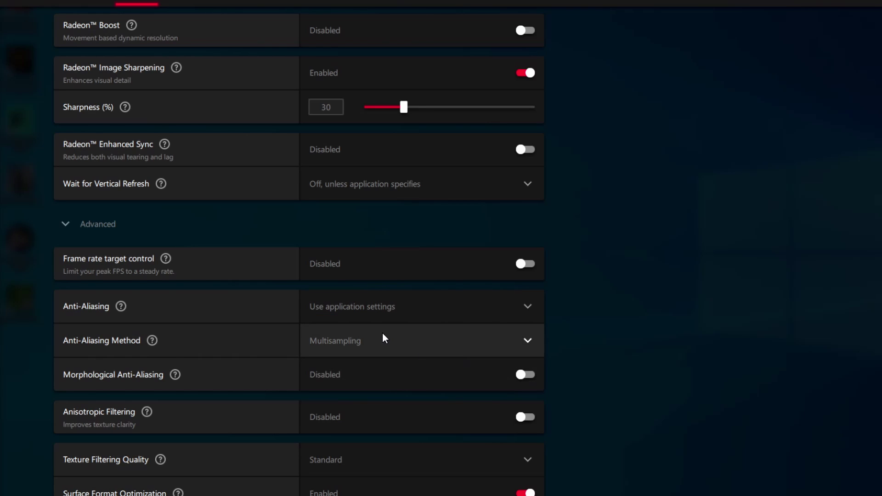
{"action": "left_click", "coordinate": [383, 335]}
{"action": "left_click", "coordinate": [374, 373]}
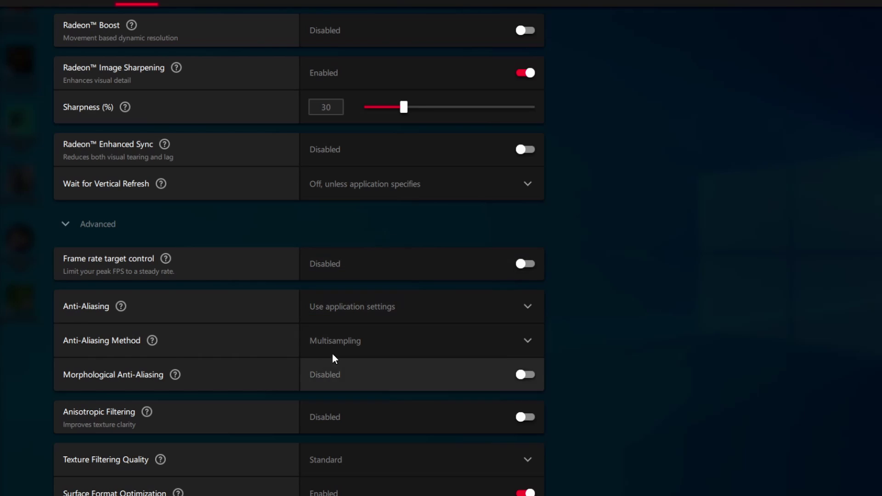
{"action": "left_click", "coordinate": [368, 343]}
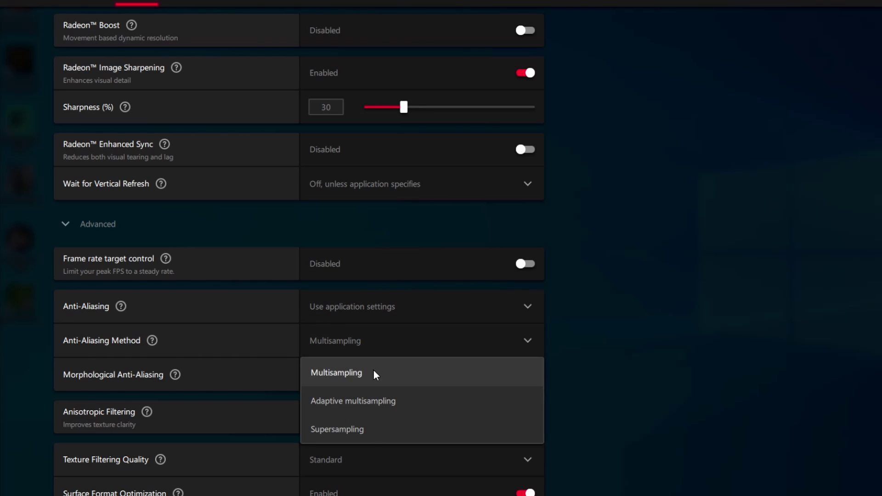
{"action": "left_click", "coordinate": [259, 341]}
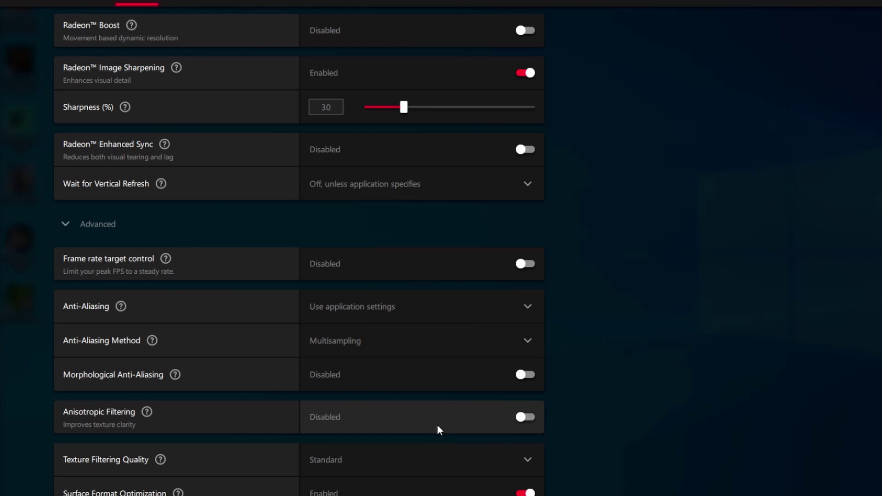
Try Anisotropic Filtering at 16x and 8x, then turn it back off.
{"action": "mouse_move", "coordinate": [148, 413]}
{"action": "left_click", "coordinate": [525, 417]}
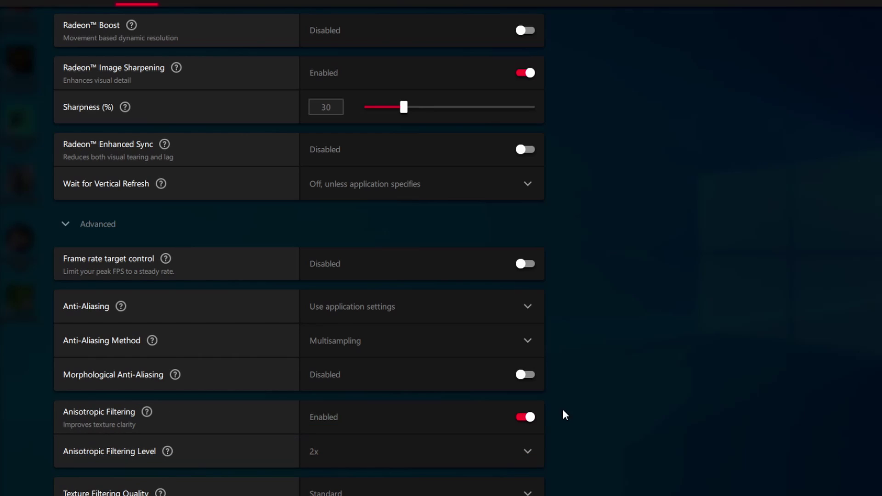
{"action": "scroll", "coordinate": [528, 413], "scroll_direction": "down", "scroll_amount": 2}
{"action": "left_click", "coordinate": [528, 373]}
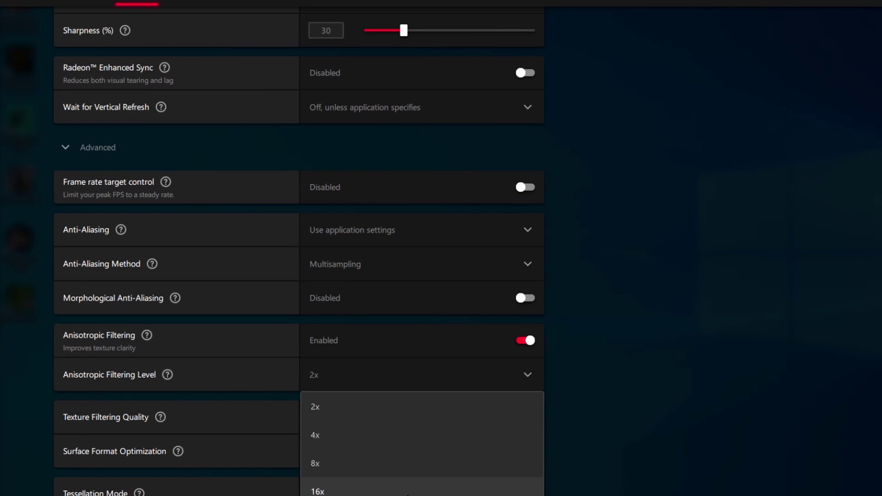
{"action": "left_click", "coordinate": [442, 490]}
{"action": "left_click", "coordinate": [439, 387]}
{"action": "left_click", "coordinate": [381, 462]}
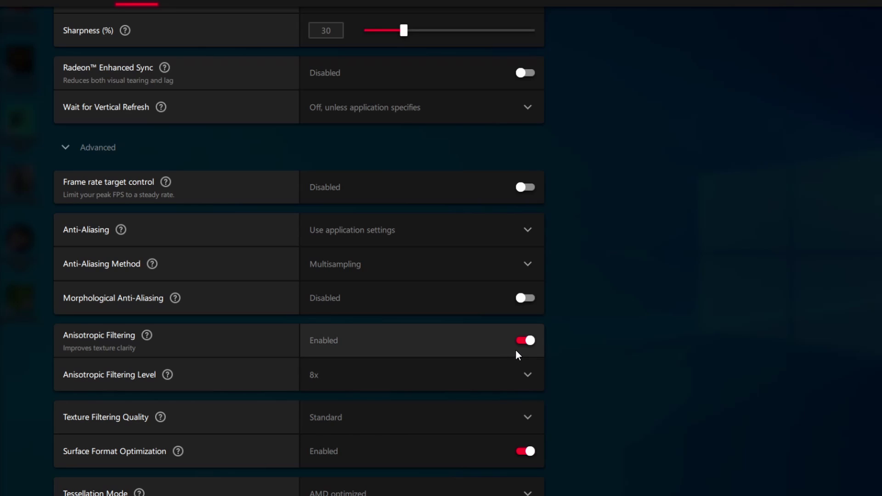
{"action": "left_click", "coordinate": [525, 340]}
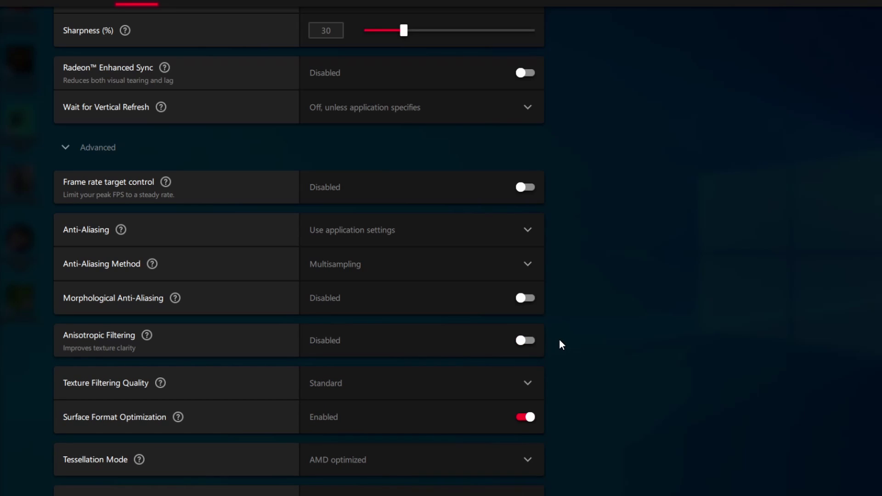
Set Texture Filtering Quality to Performance, leaving Surface Format Optimization on.
{"action": "left_click", "coordinate": [374, 381]}
{"action": "left_click", "coordinate": [362, 473]}
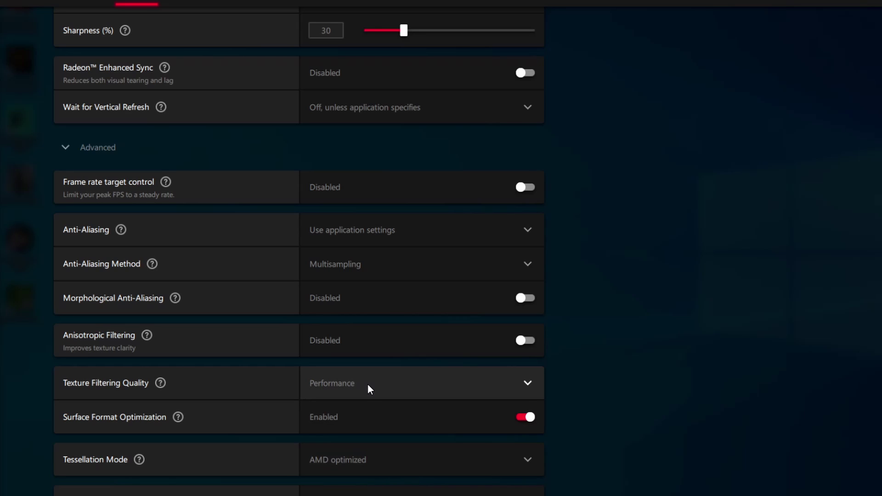
{"action": "left_click", "coordinate": [525, 416]}
{"action": "left_click", "coordinate": [529, 417]}
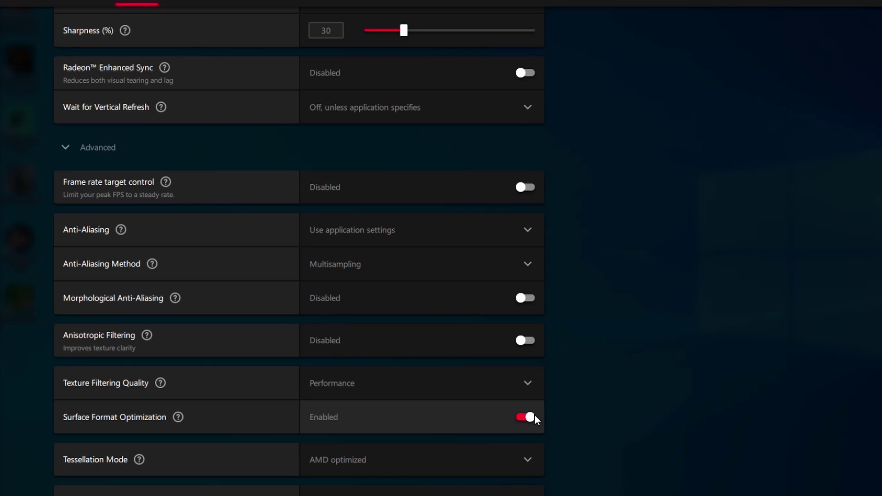
Briefly override tessellation with maximum level Off, then set Tessellation Mode to Use application settings.
{"action": "scroll", "coordinate": [451, 391], "scroll_direction": "down", "scroll_amount": 2}
{"action": "left_click", "coordinate": [451, 391]}
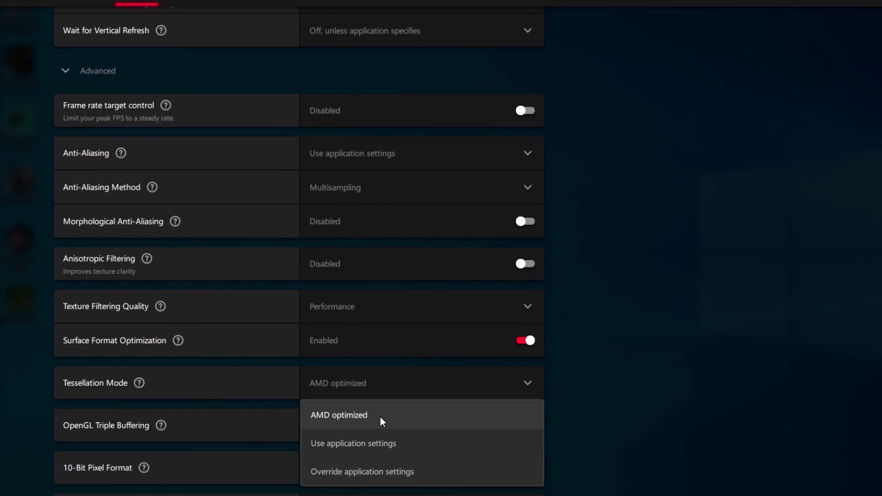
{"action": "left_click", "coordinate": [378, 442]}
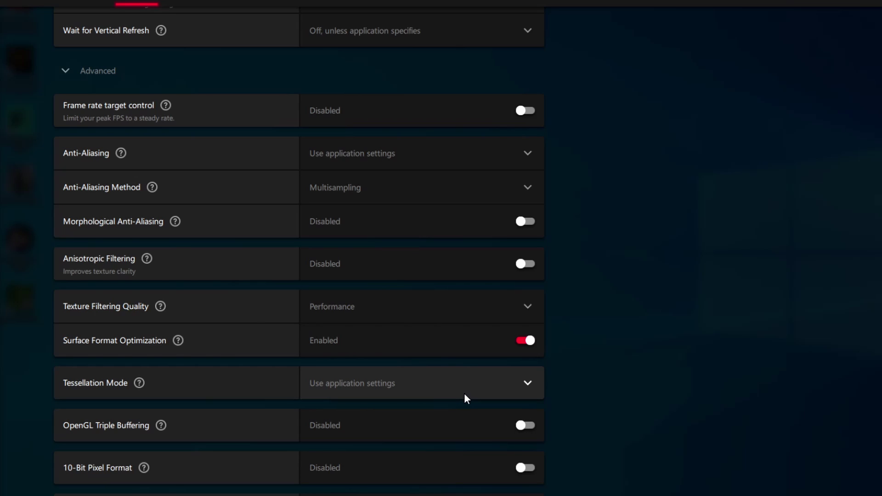
{"action": "left_click", "coordinate": [440, 380]}
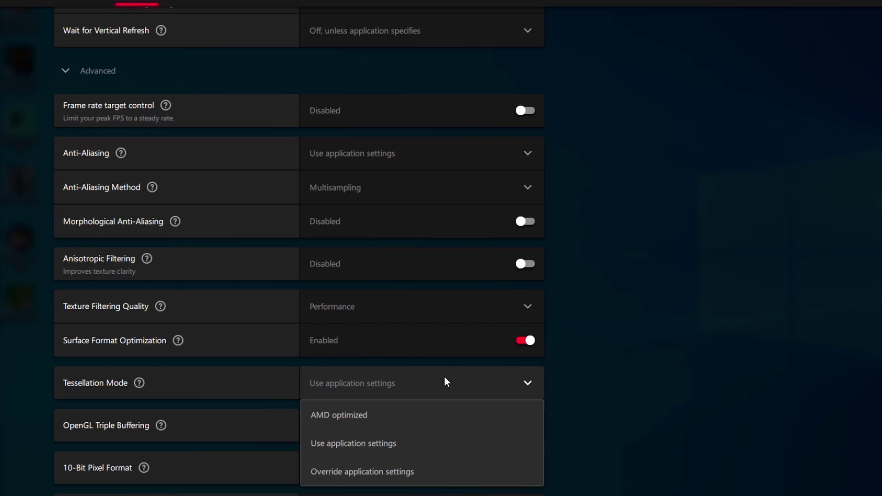
{"action": "left_click", "coordinate": [383, 470]}
{"action": "left_click", "coordinate": [365, 417]}
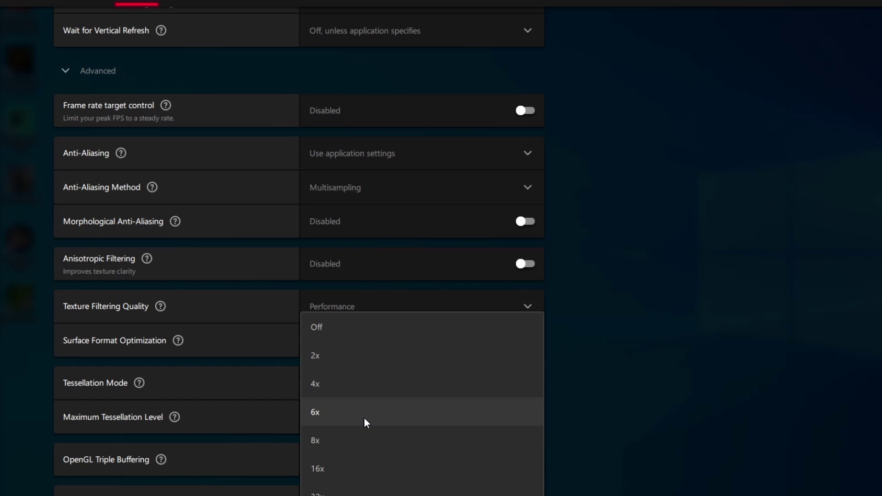
{"action": "left_click", "coordinate": [368, 327]}
{"action": "scroll", "coordinate": [562, 452], "scroll_direction": "down", "scroll_amount": 2}
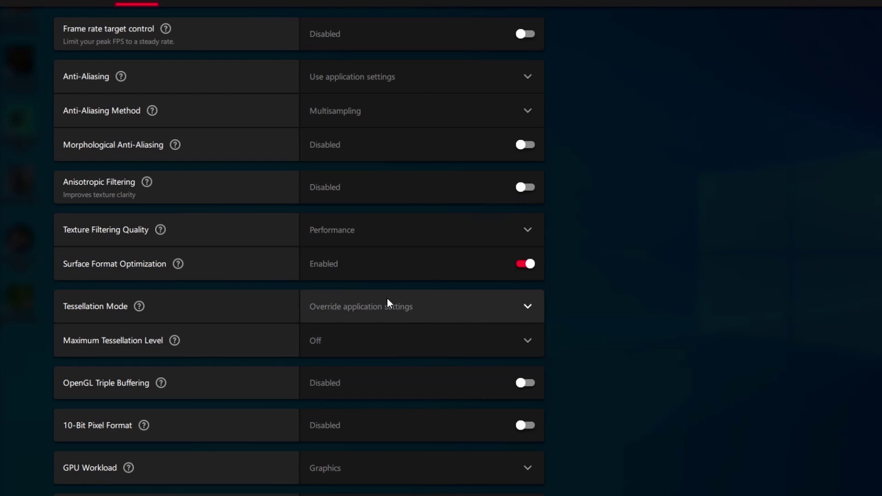
{"action": "left_click", "coordinate": [423, 298]}
{"action": "left_click", "coordinate": [407, 367]}
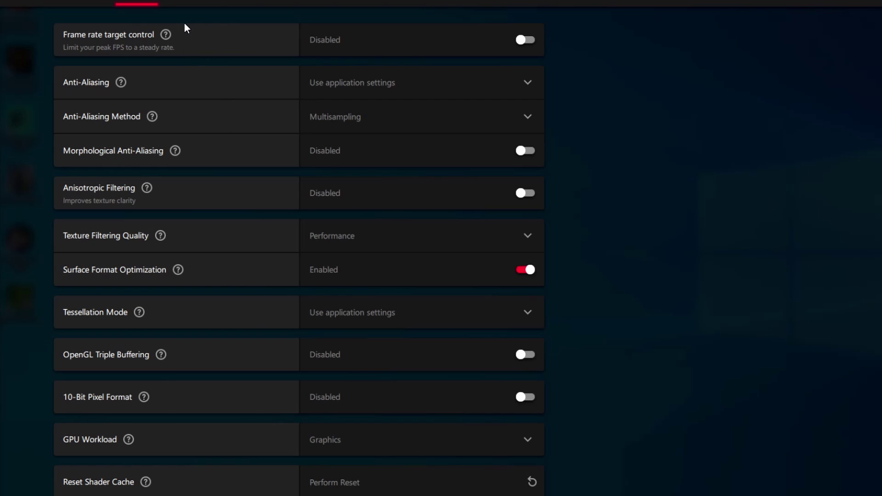
Switch to the Display page and raise Custom Color saturation to 171.
{"action": "left_click", "coordinate": [185, 4]}
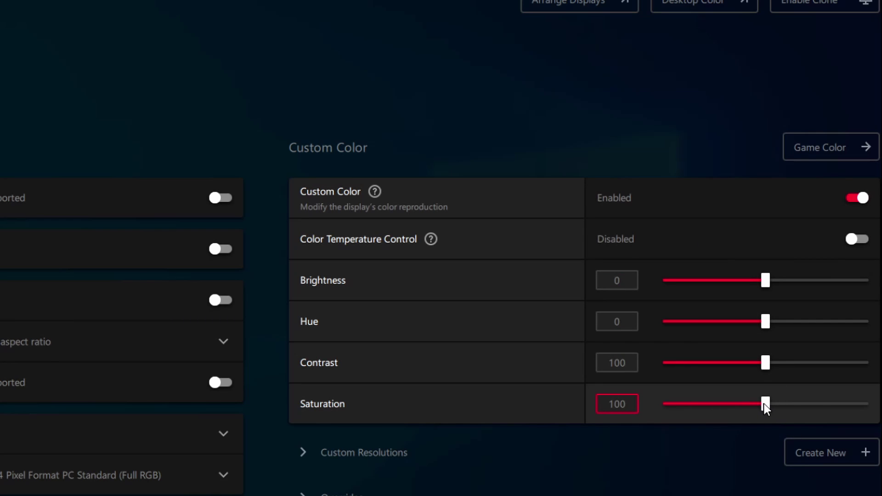
{"action": "left_click_drag", "start_coordinate": [765, 403], "coordinate": [809, 407]}
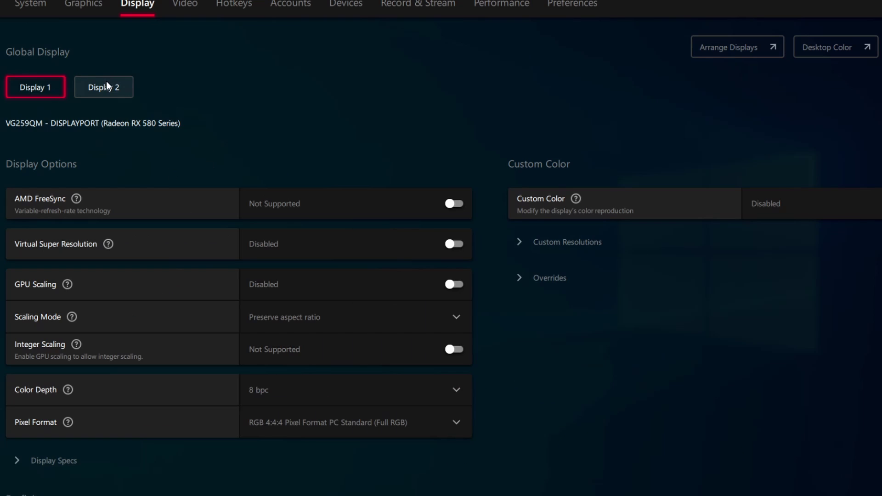
Review the Display 2 and Display 1 options, then move on toward the Performance Metrics page.
{"action": "left_click", "coordinate": [109, 87]}
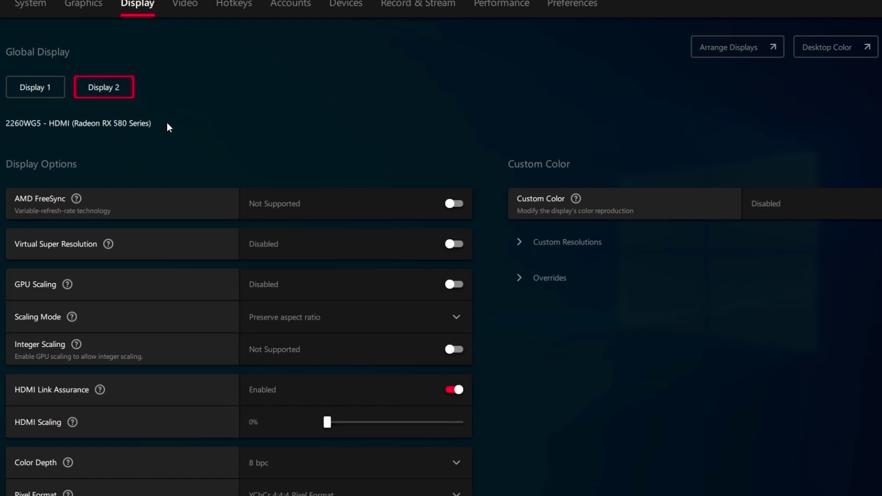
{"action": "left_click", "coordinate": [40, 91]}
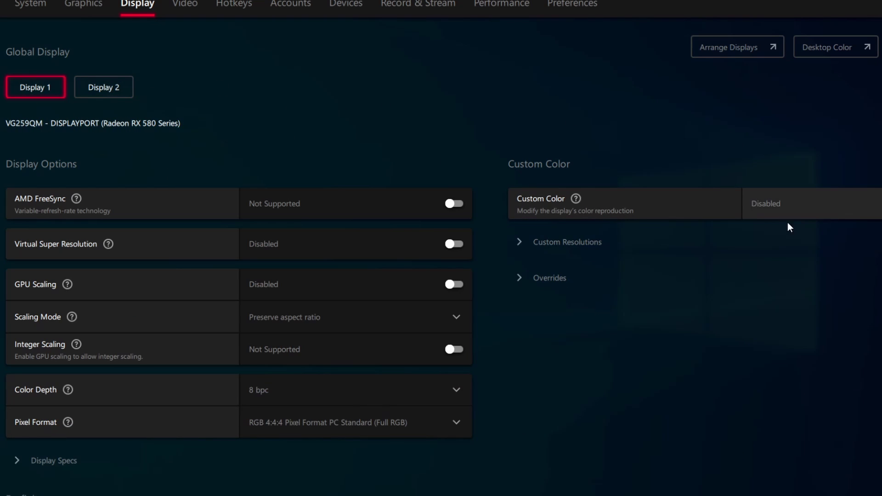
{"action": "left_click", "coordinate": [190, 1]}
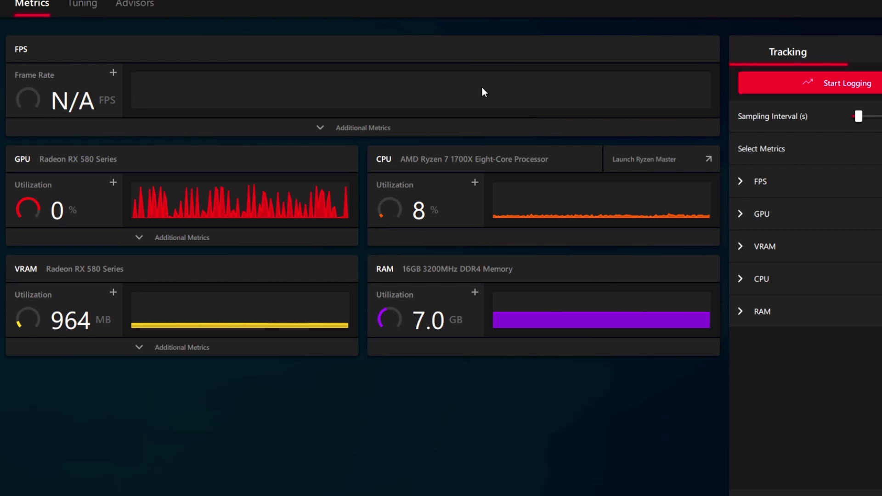
{"action": "left_click", "coordinate": [143, 12]}
{"action": "left_click", "coordinate": [488, 175]}
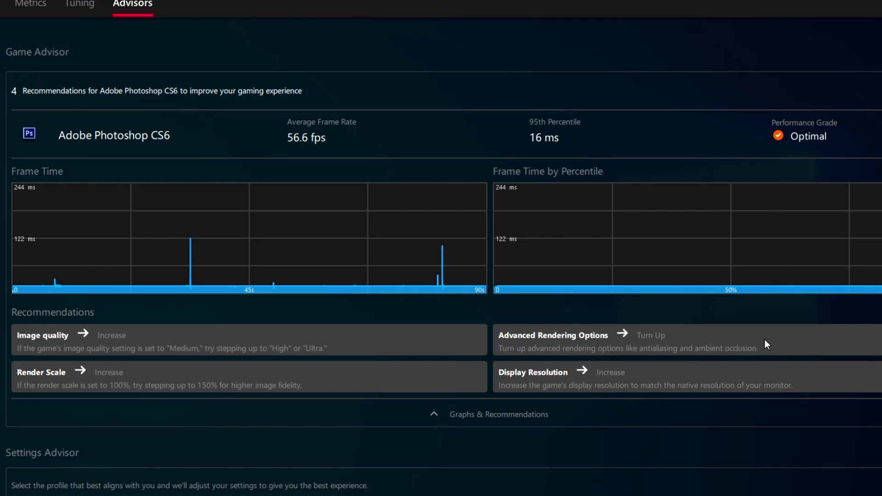
{"action": "scroll", "coordinate": [765, 380], "scroll_direction": "down", "scroll_amount": 8}
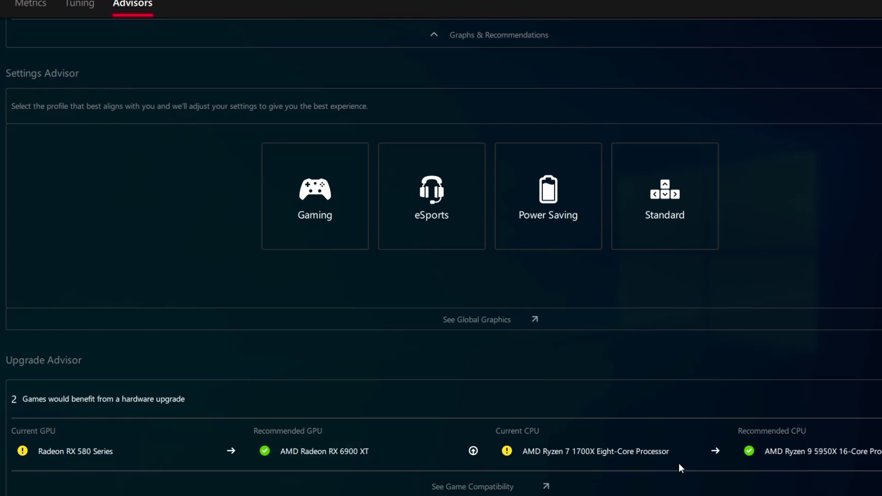
{"action": "scroll", "coordinate": [463, 382], "scroll_direction": "up", "scroll_amount": 8}
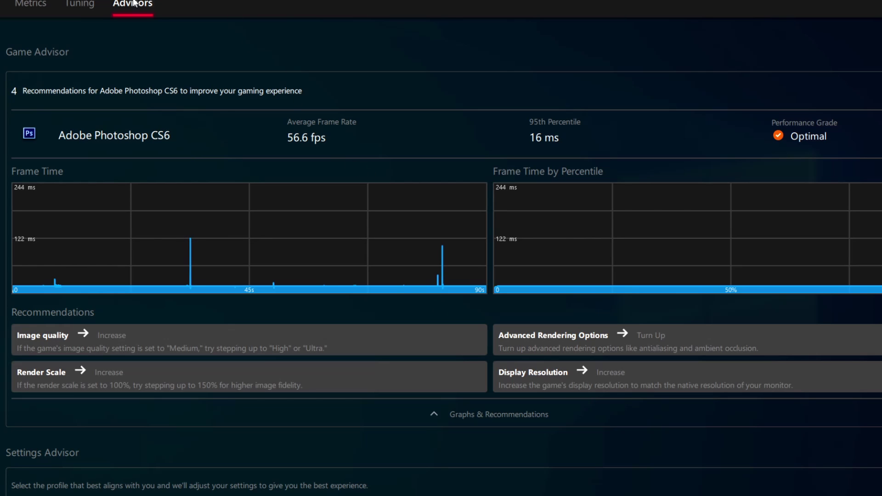
{"action": "left_click", "coordinate": [17, 4]}
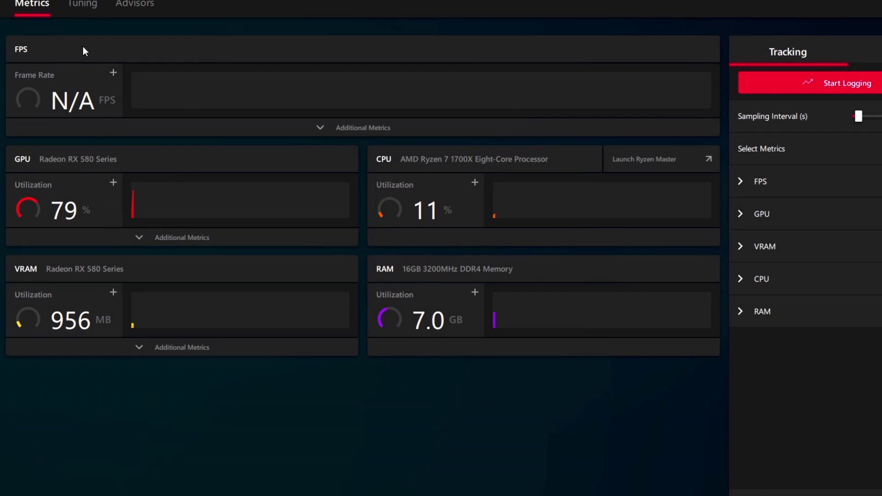
{"action": "left_click", "coordinate": [129, 9]}
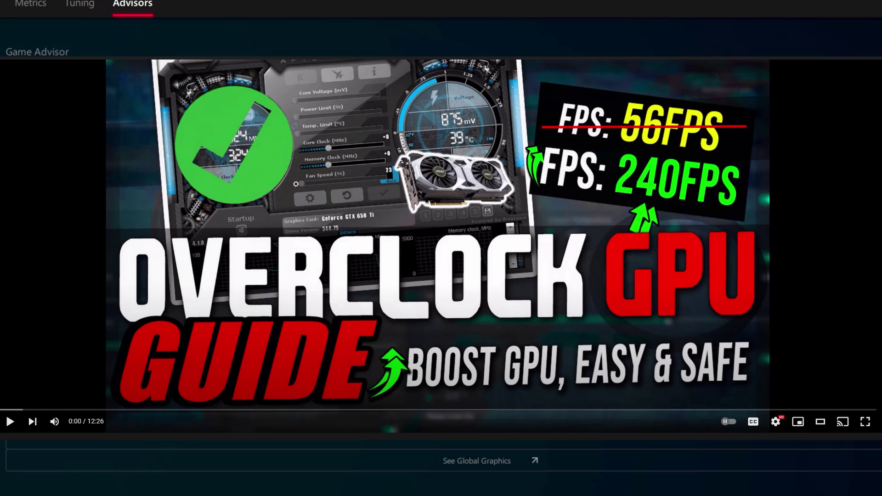
{"action": "left_click", "coordinate": [75, 3]}
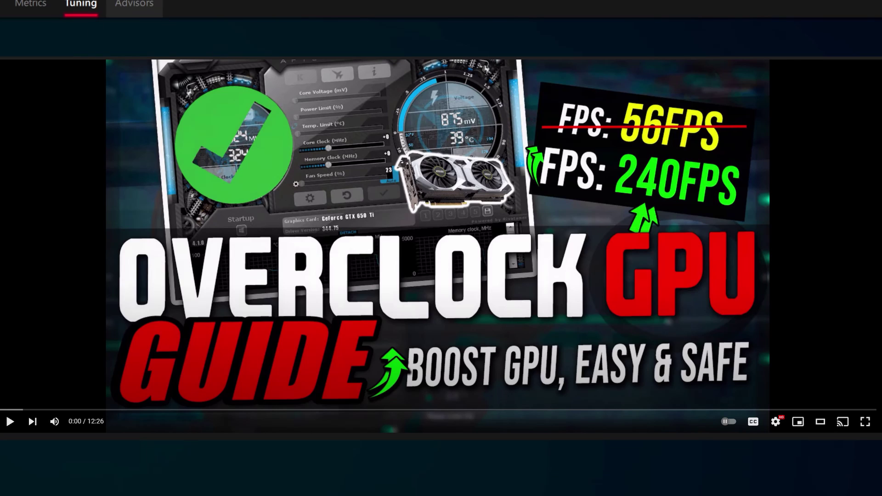
{"action": "left_click", "coordinate": [30, 10]}
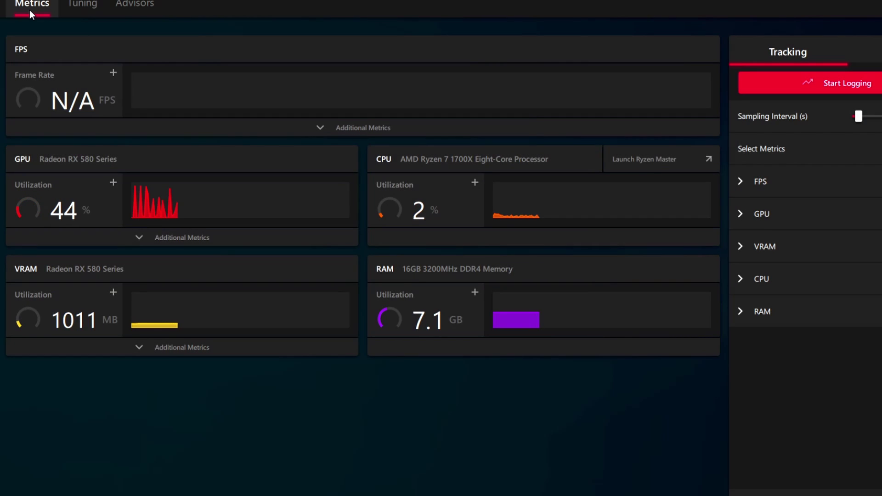